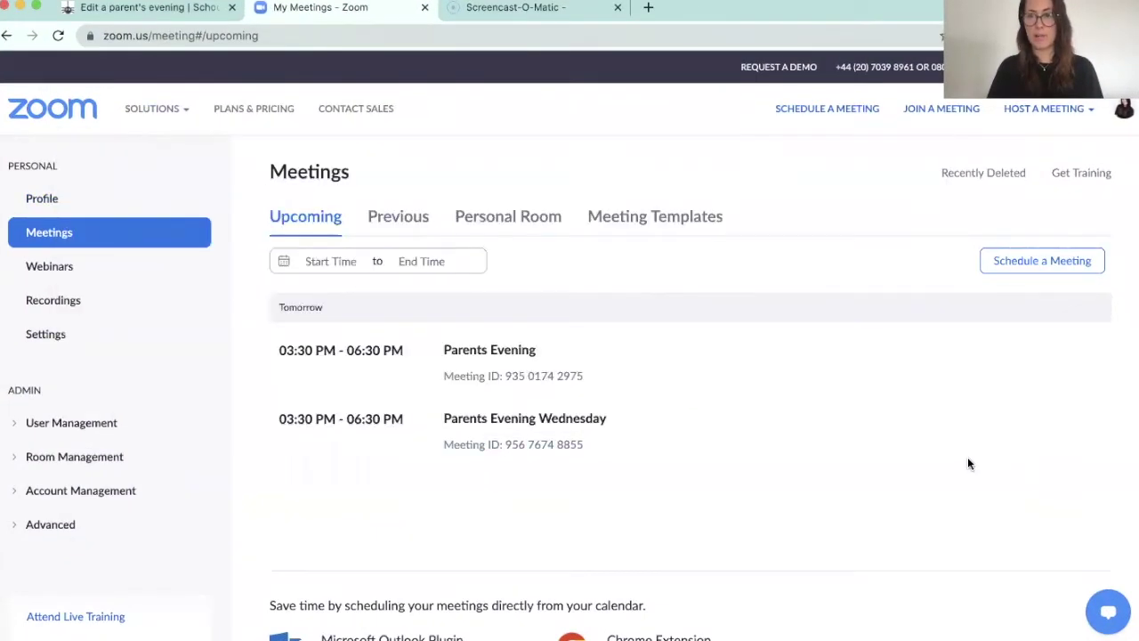
Start a new meeting with topic and description 'Parents Evening Wednesday'.
click(1053, 272)
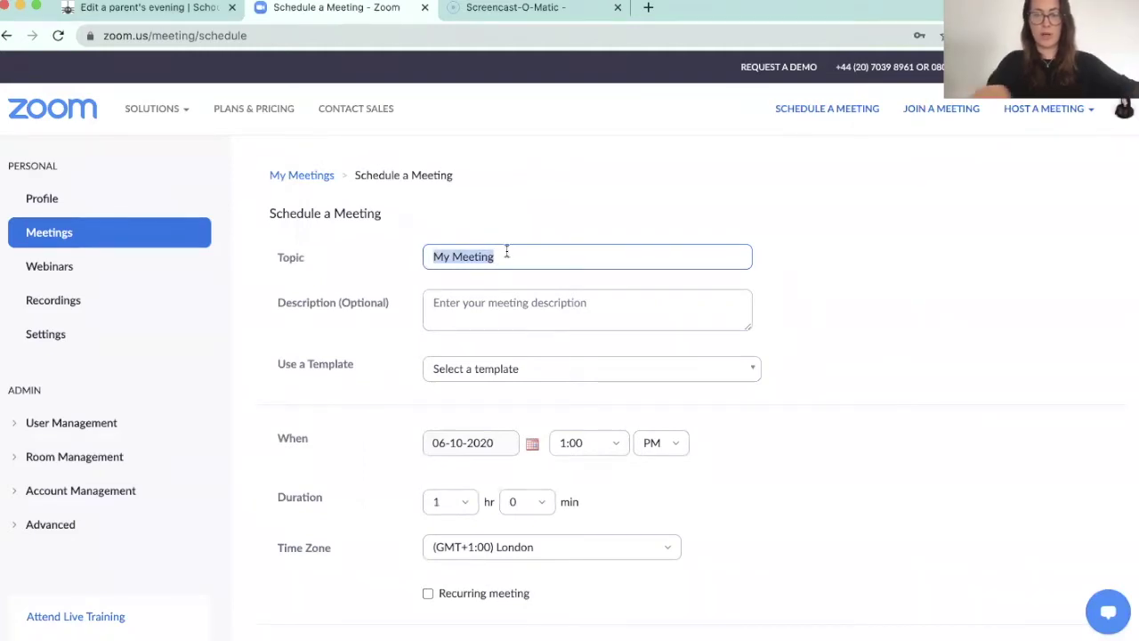
text(Parents Evening Wesne)
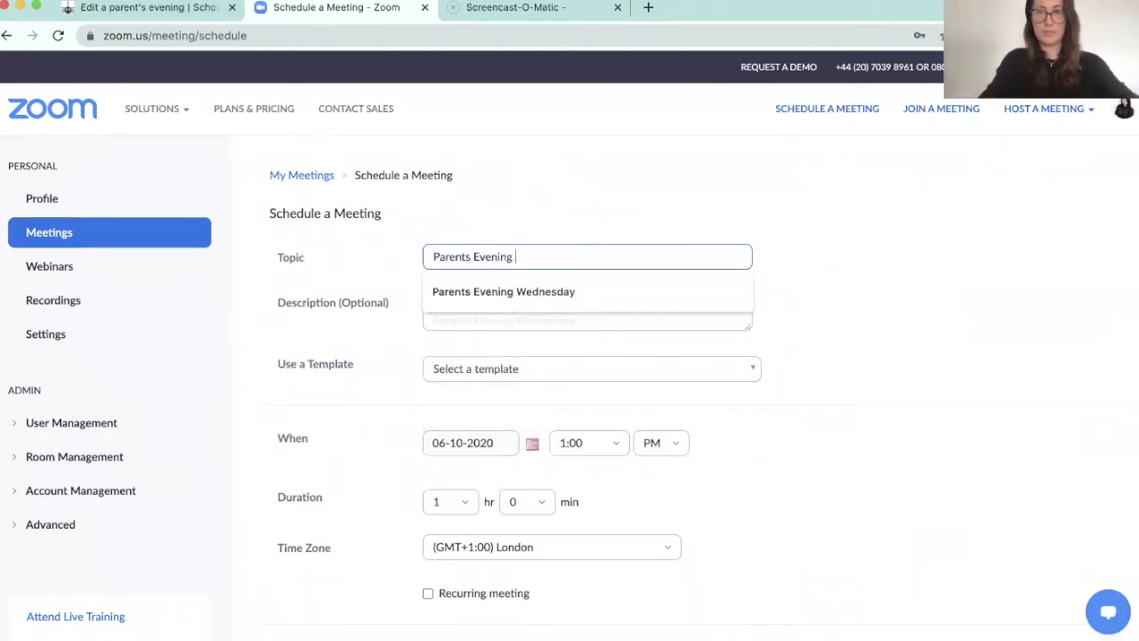
key(BackSpace)
key(BackSpace)
key(BackSpace)
key(super+a)
key(super+c)
click(575, 310)
key(super+v)
Set the meeting date to 14 October 2020 and the start time to 3:30.
scroll(308, 311, down, 3)
click(532, 321)
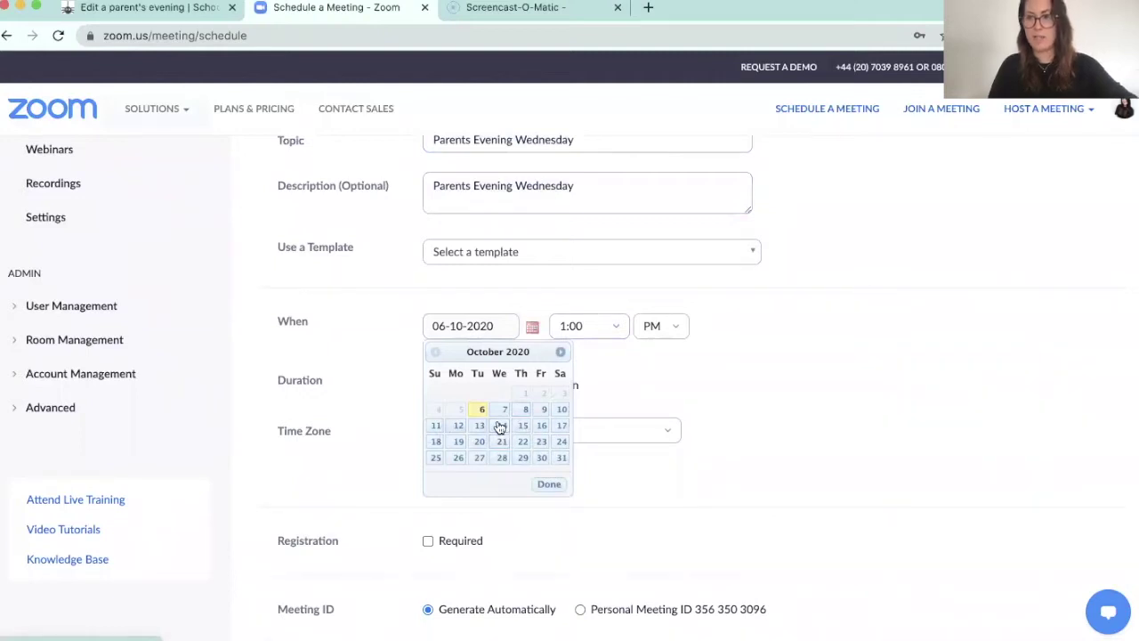
click(500, 426)
click(608, 325)
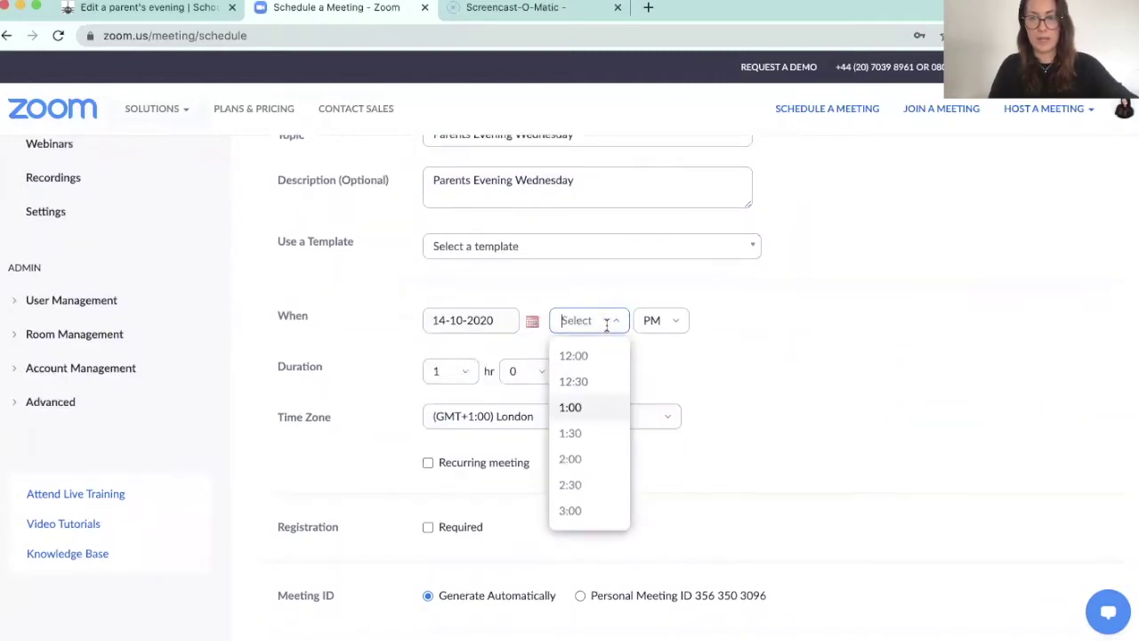
scroll(593, 469, down, 3)
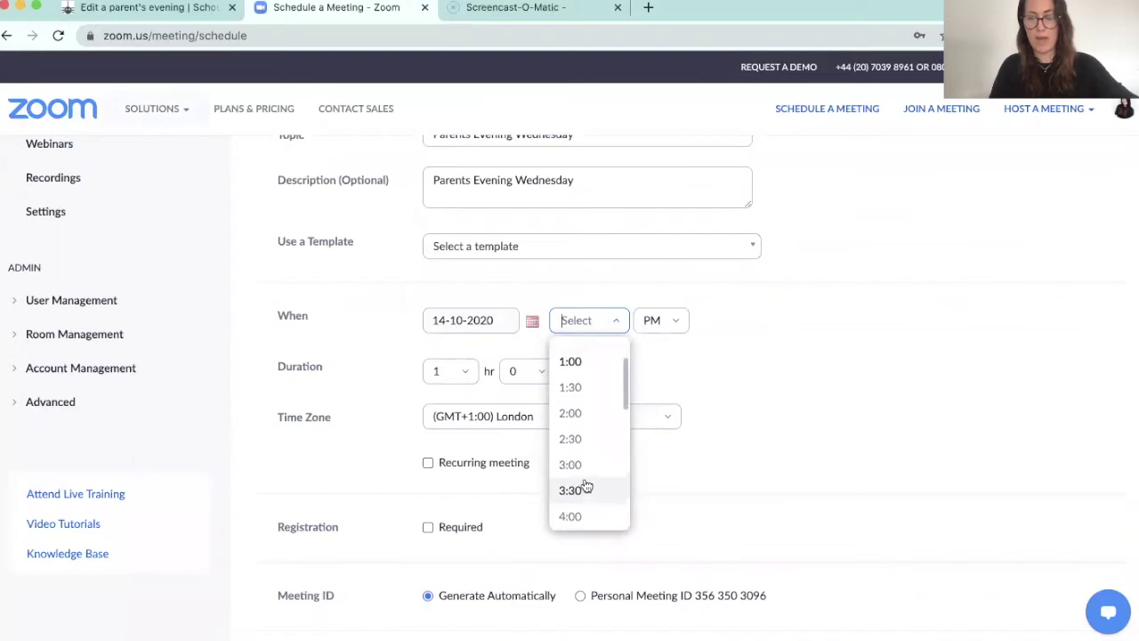
click(584, 486)
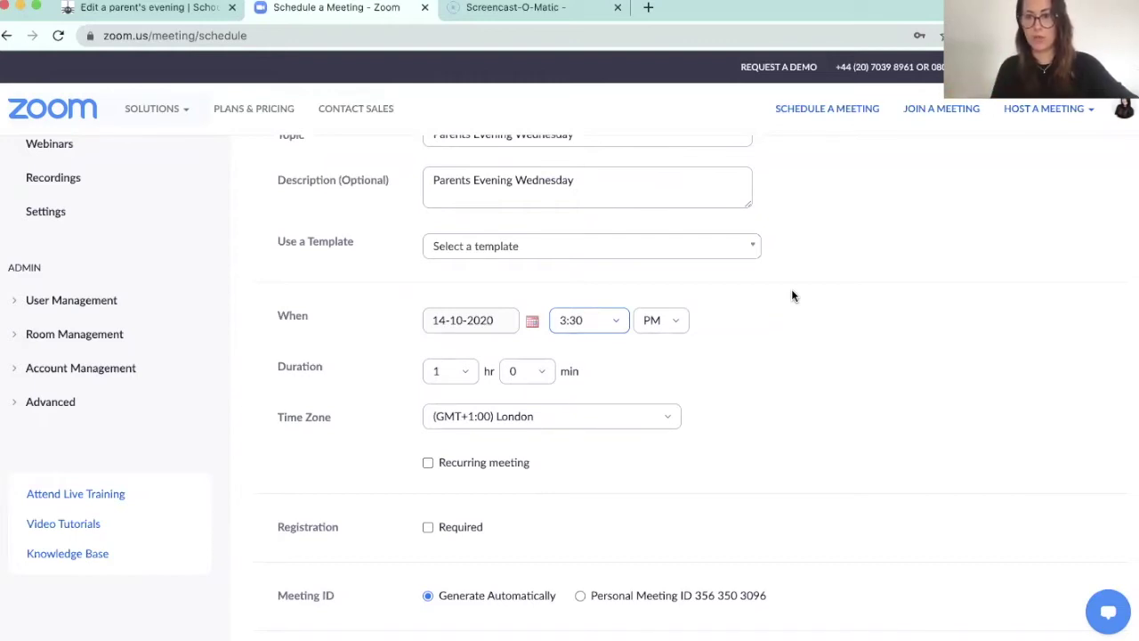
Set the Duration to 3 hours and uncheck Automatically record meeting.
click(442, 371)
click(443, 488)
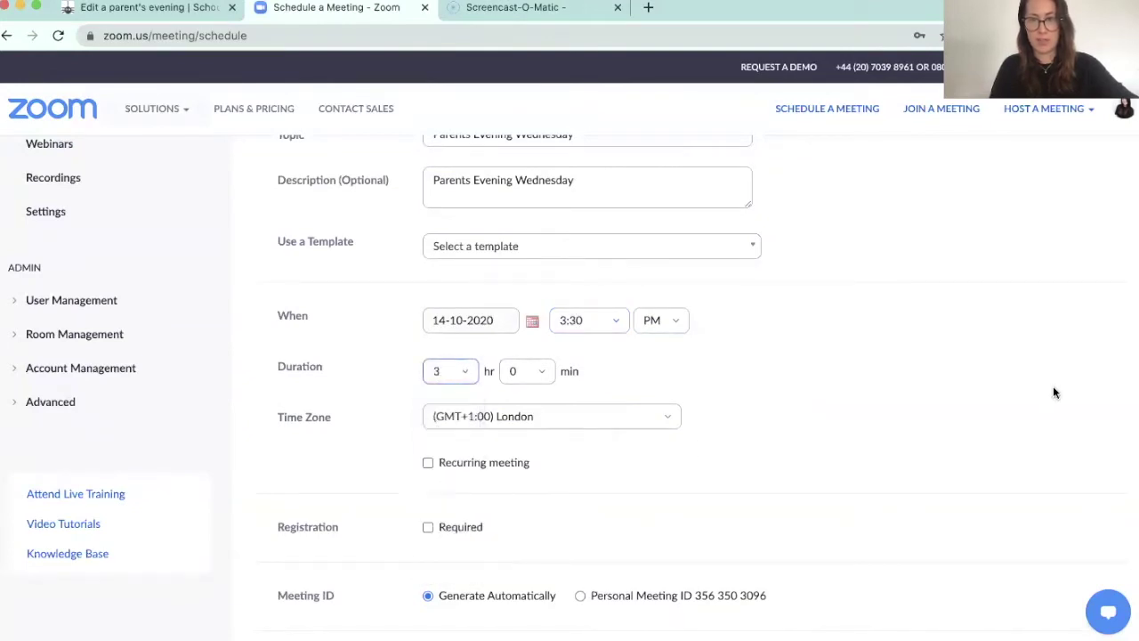
scroll(924, 394, down, 2)
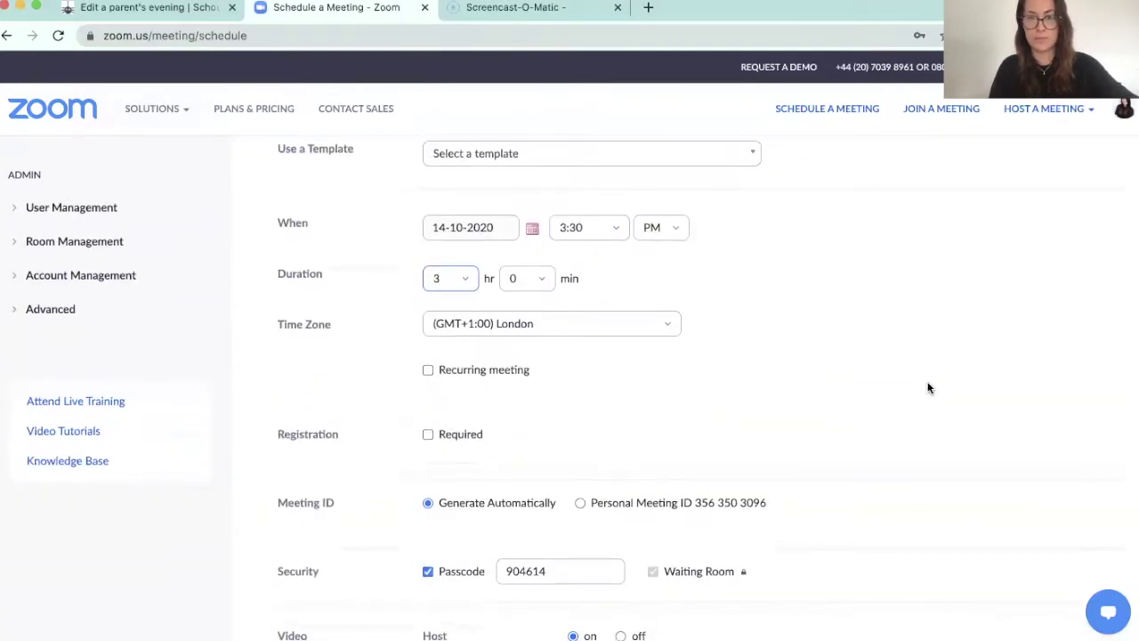
scroll(933, 387, down, 3)
scroll(519, 267, down, 2)
scroll(498, 223, up, 2)
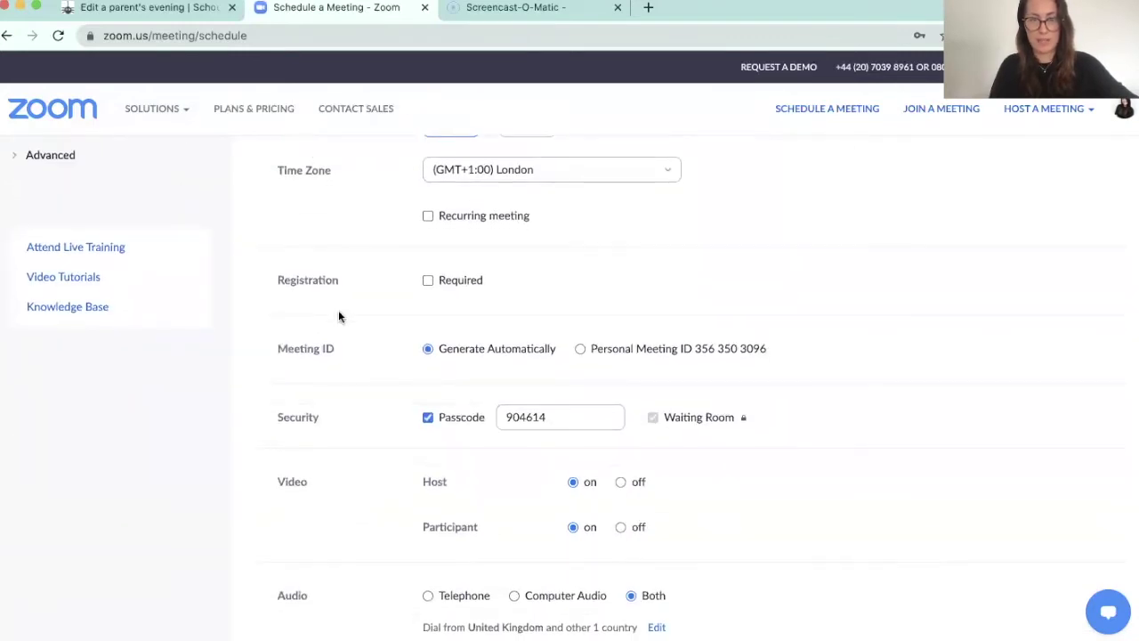
scroll(401, 323, down, 1)
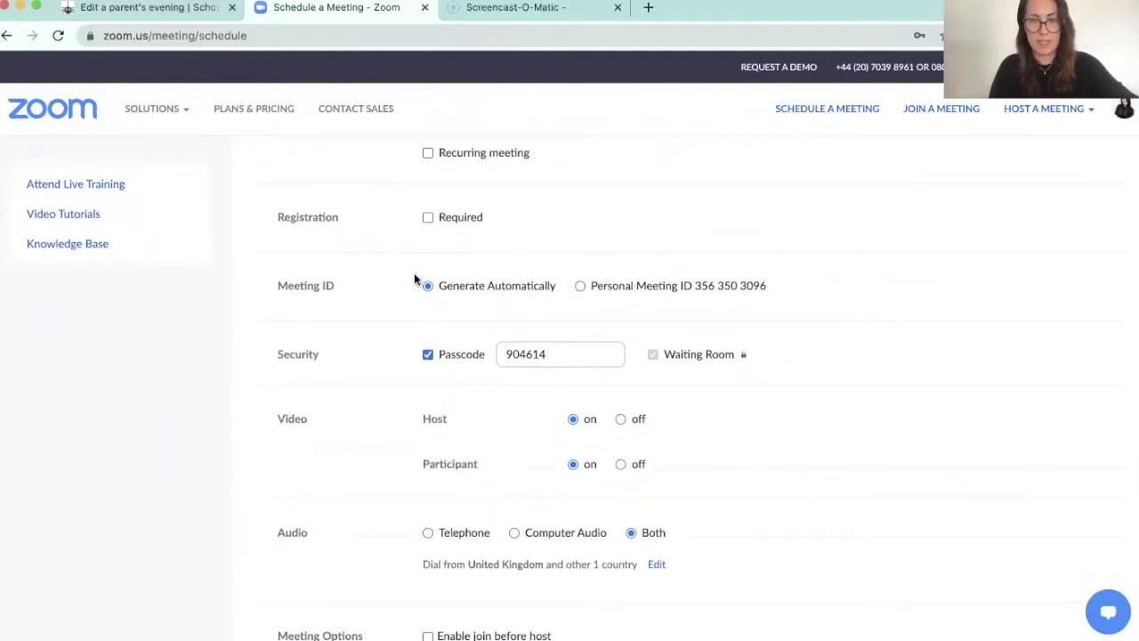
scroll(516, 308, down, 1)
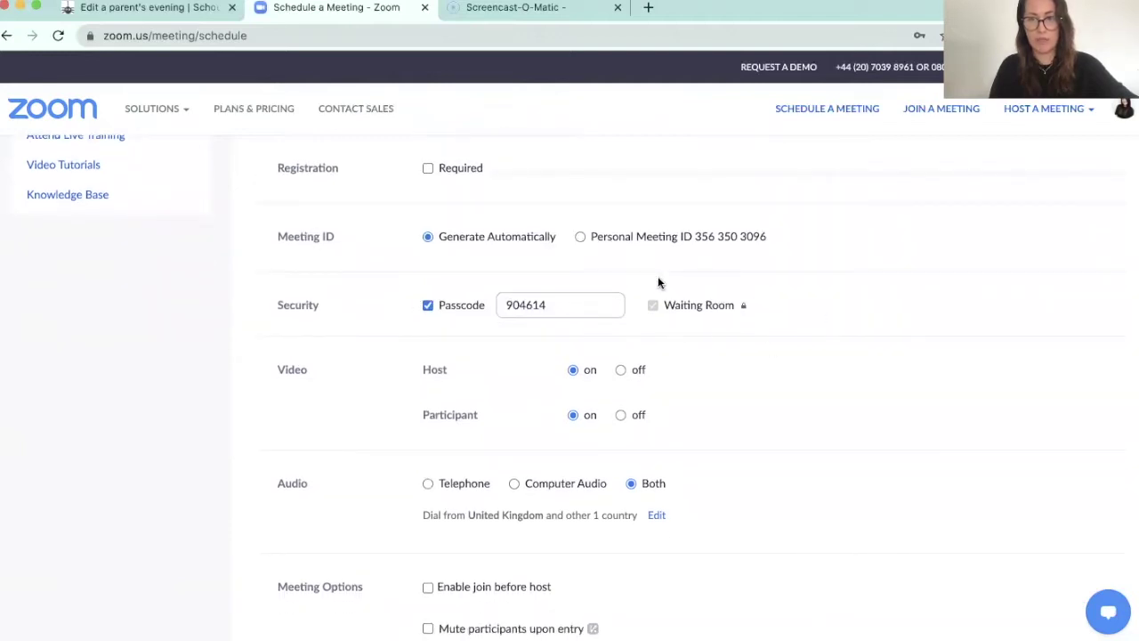
scroll(623, 348, down, 2)
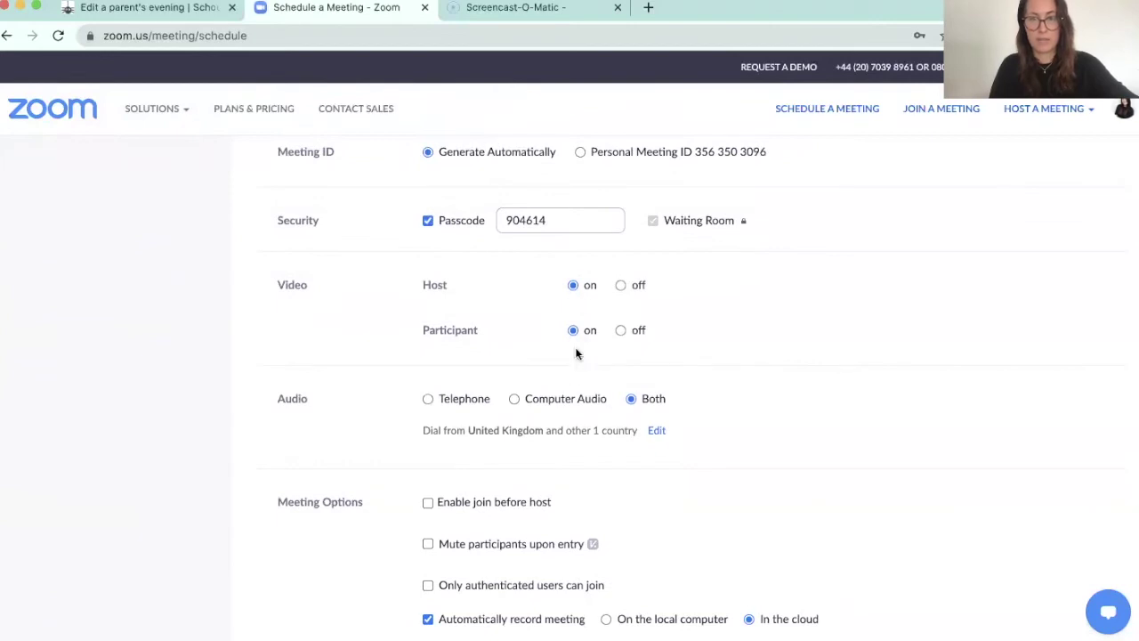
scroll(623, 347, down, 2)
scroll(678, 370, down, 2)
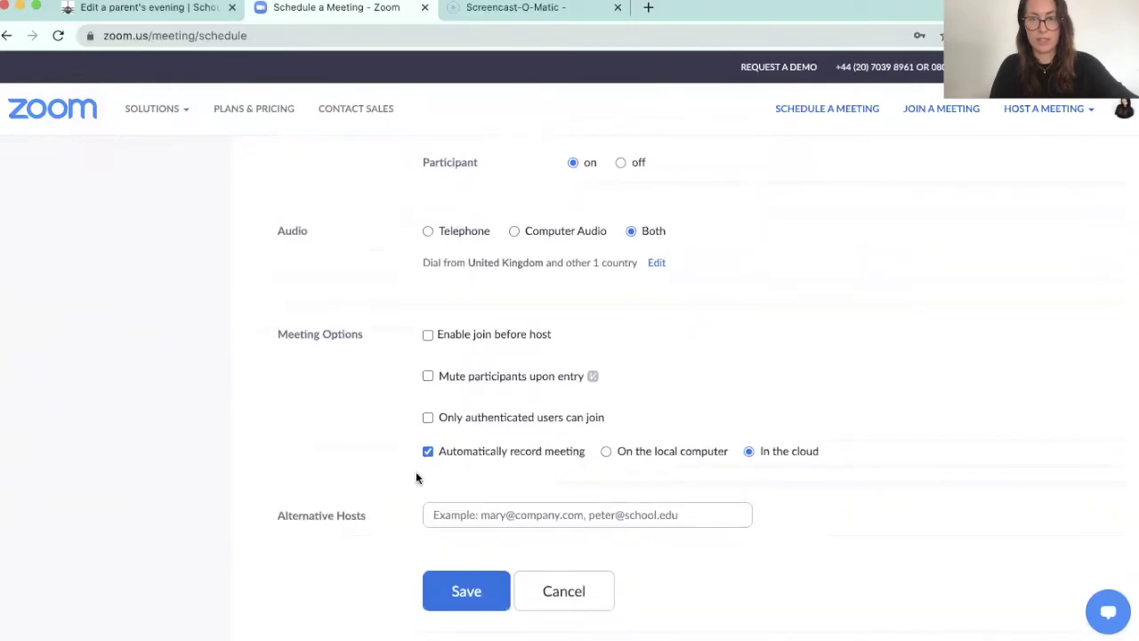
click(428, 451)
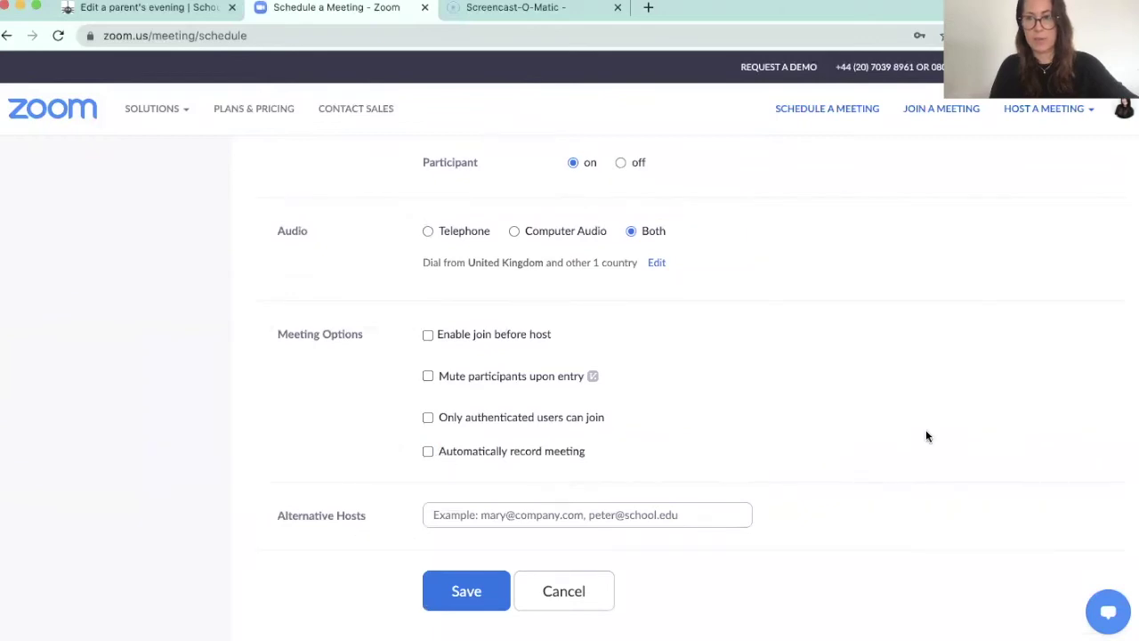
Save the meeting and select its invitation text from Topic to the UK dial-in numbers.
click(466, 591)
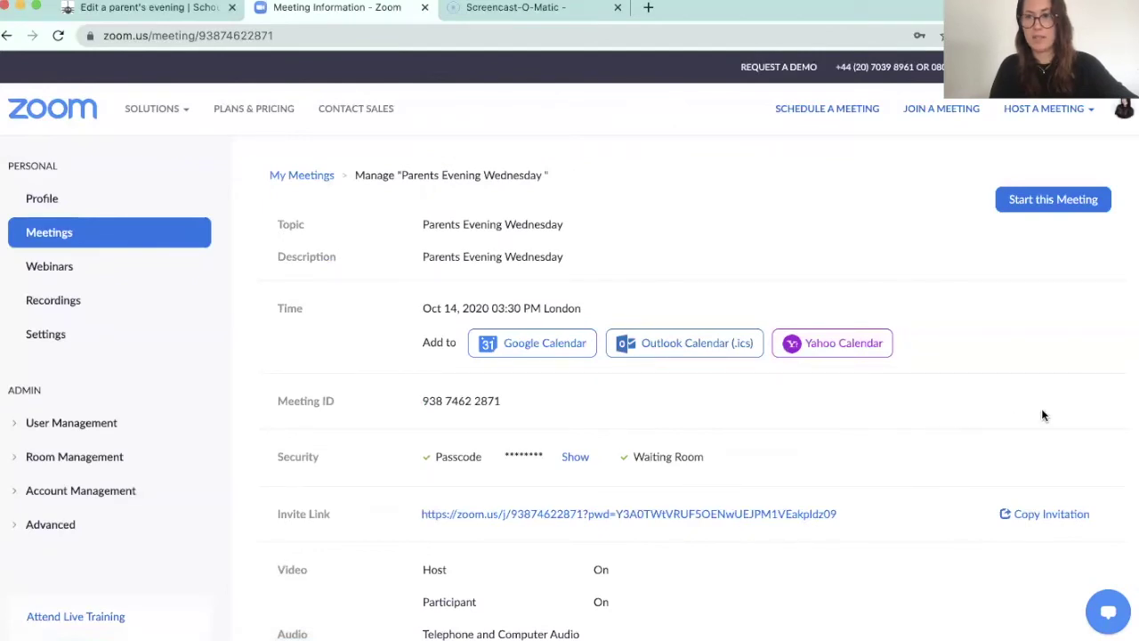
scroll(1043, 415, down, 2)
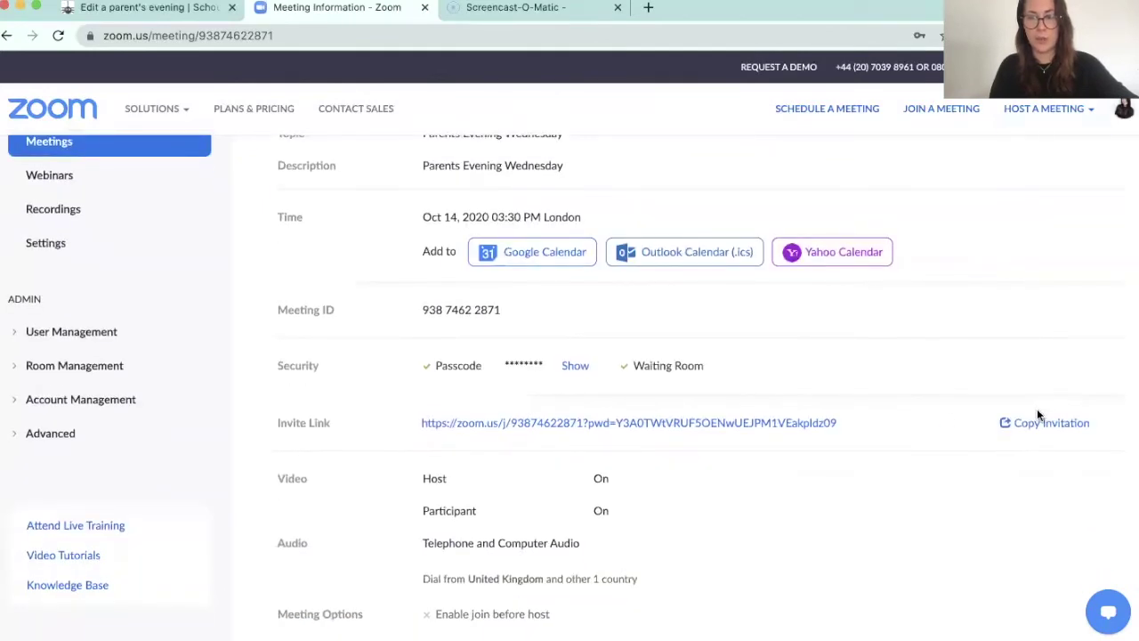
scroll(1036, 415, down, 1)
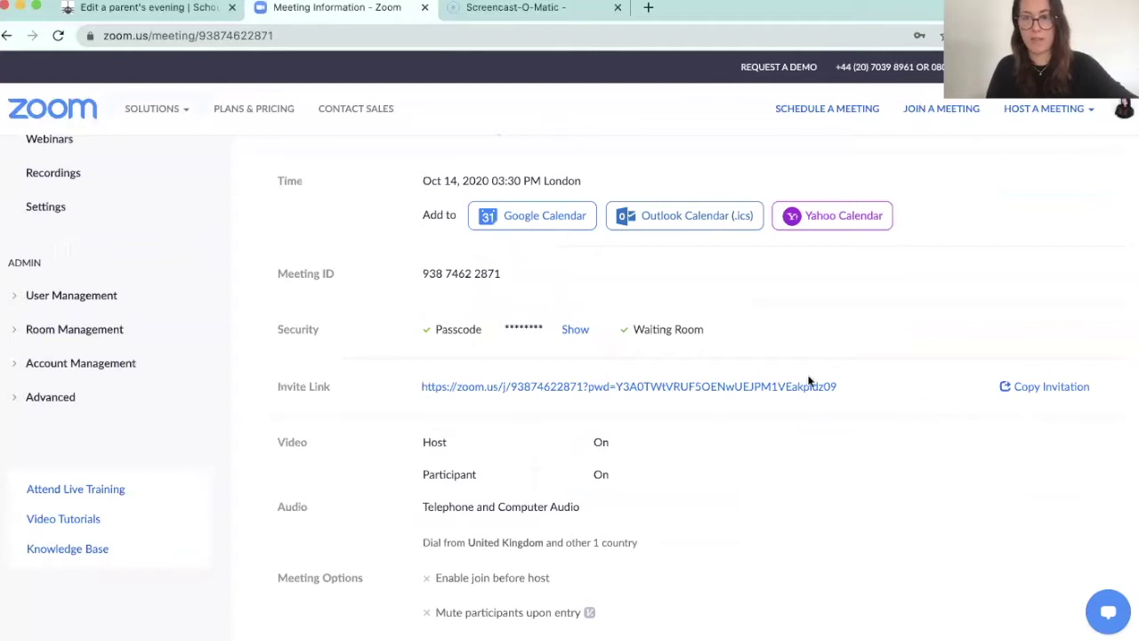
click(1059, 388)
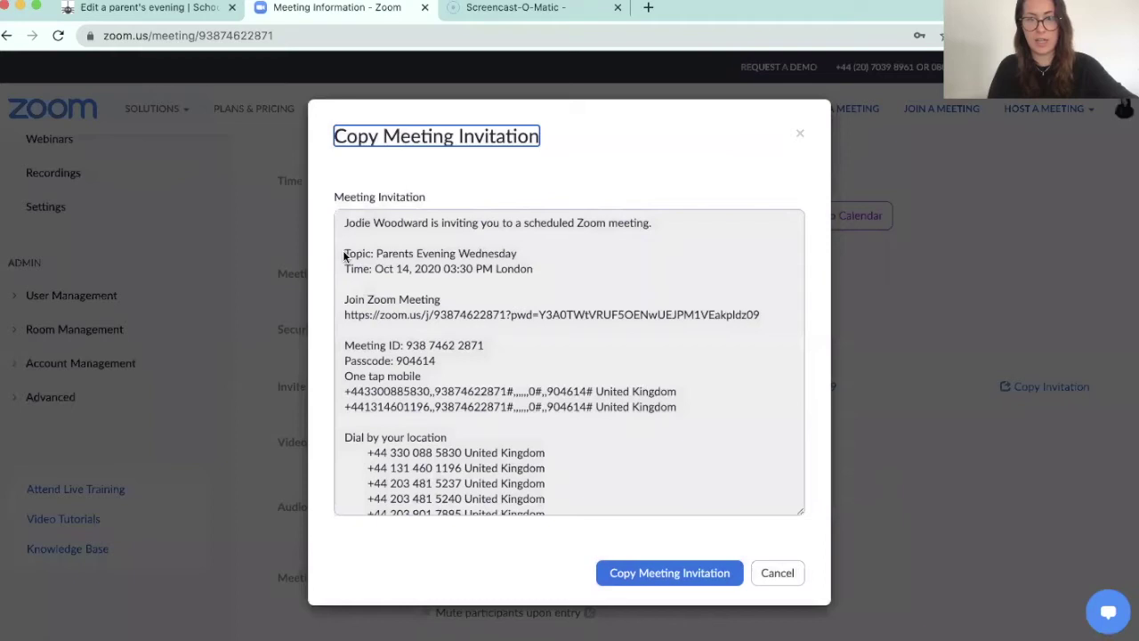
drag(345, 254, 703, 405)
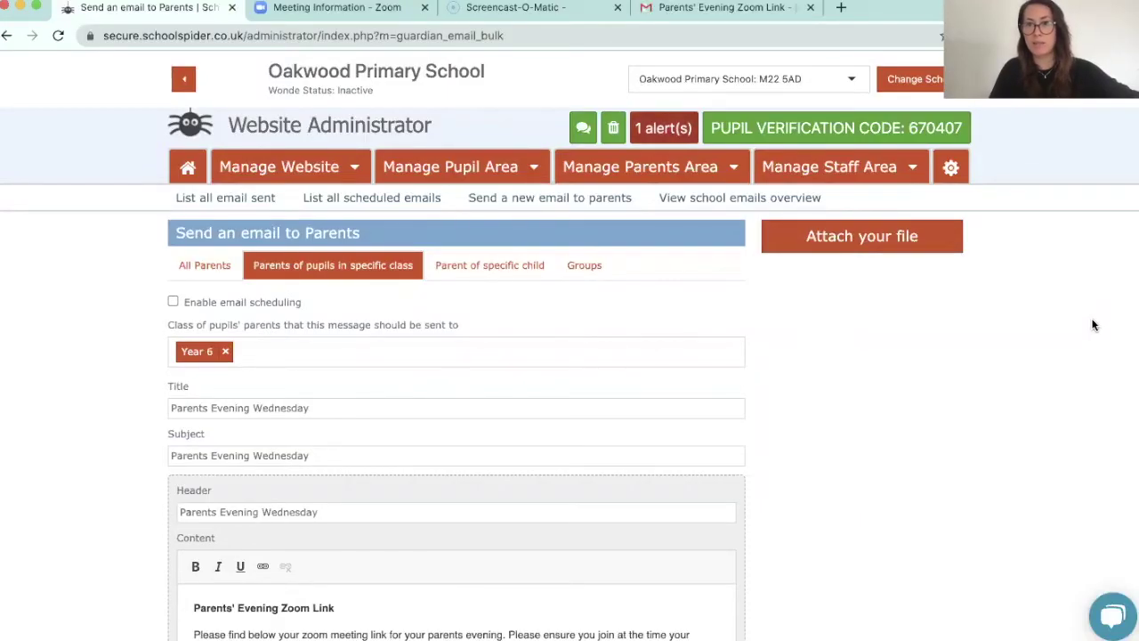
Open the parents area and scroll through the Year 6 email containing the Zoom invitation.
click(636, 166)
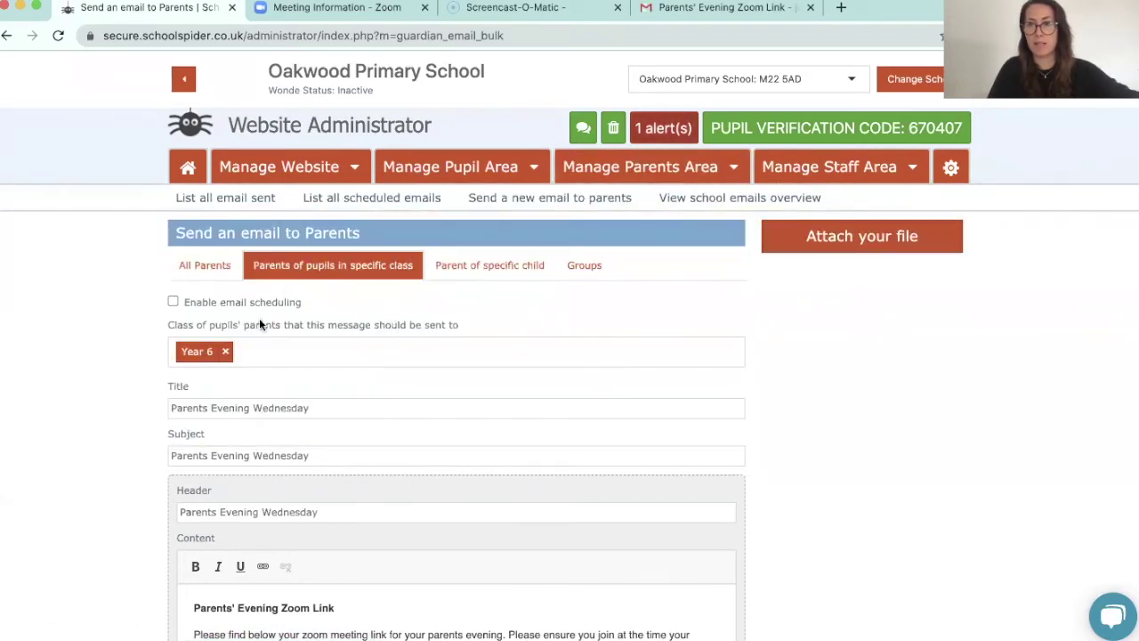
scroll(370, 361, down, 1)
scroll(371, 364, down, 1)
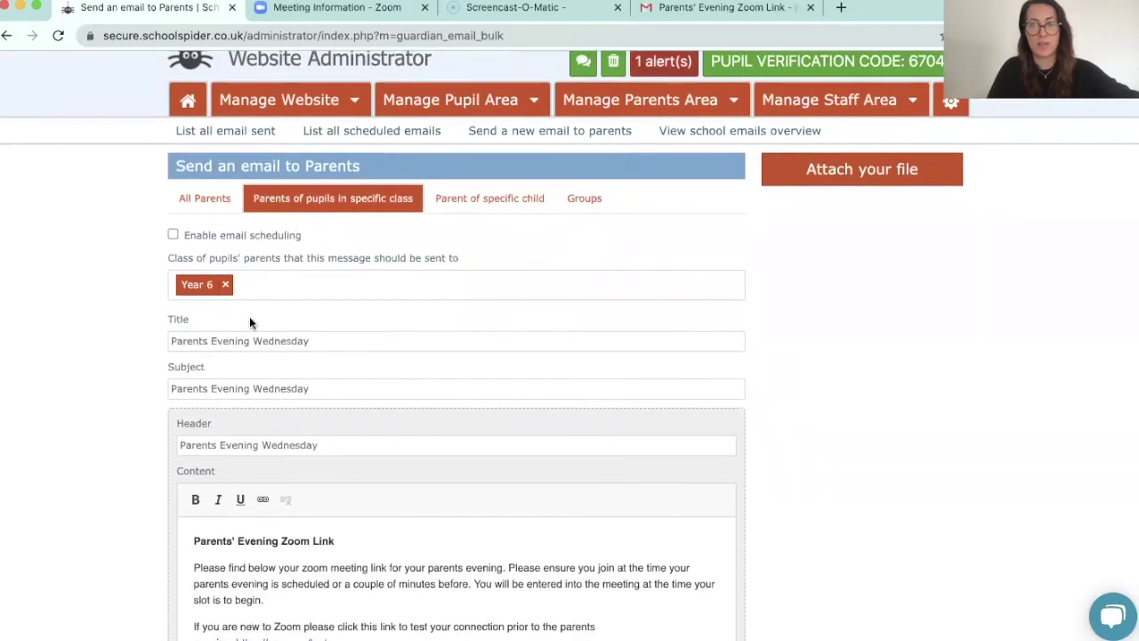
scroll(303, 341, down, 1)
scroll(302, 342, down, 7)
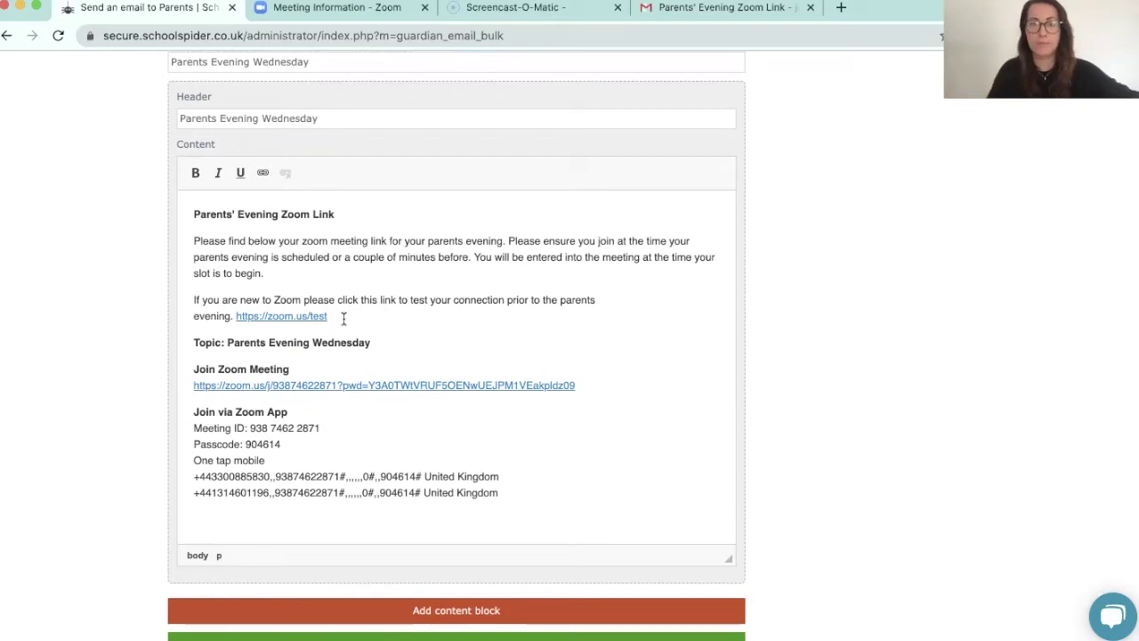
scroll(380, 327, down, 2)
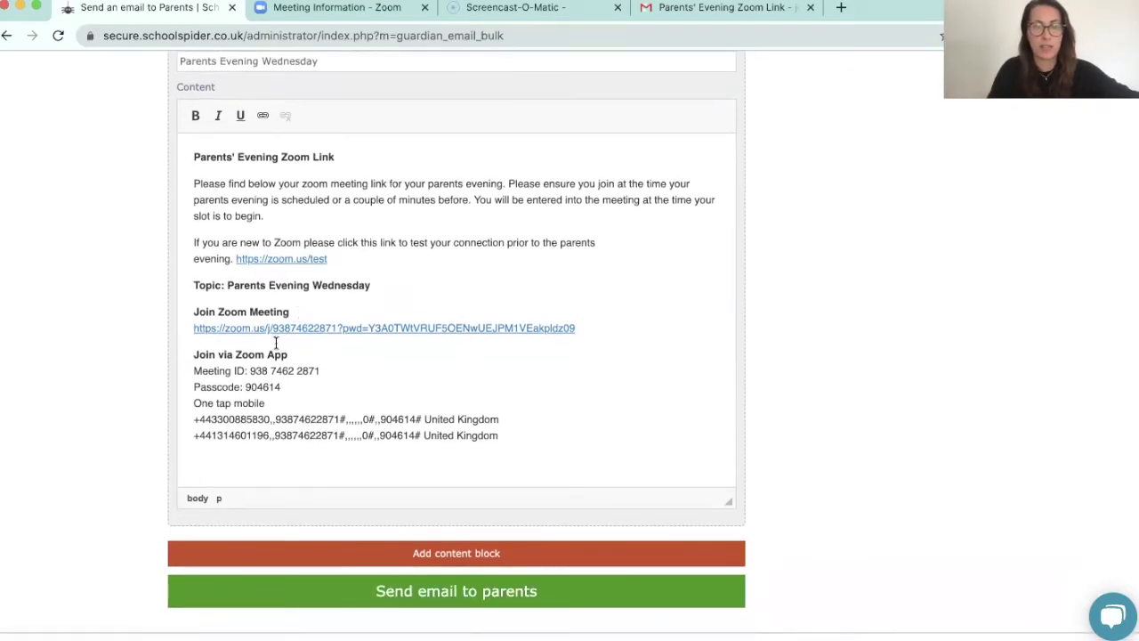
Send the email to parents, entering 5 to confirm the five Year 6 recipients.
click(433, 595)
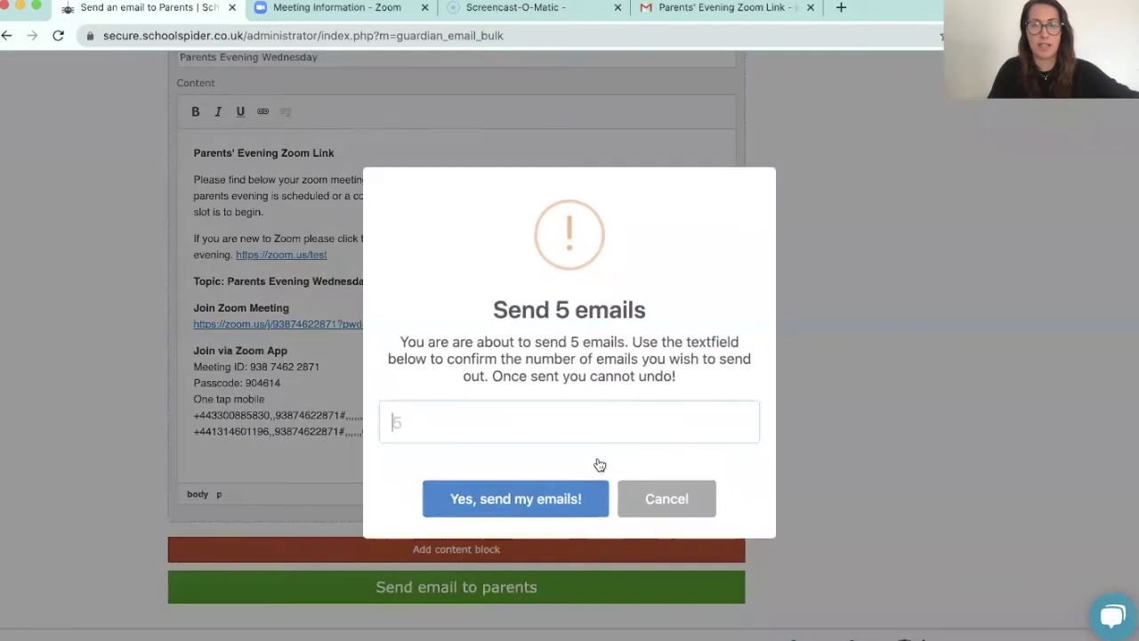
text(5)
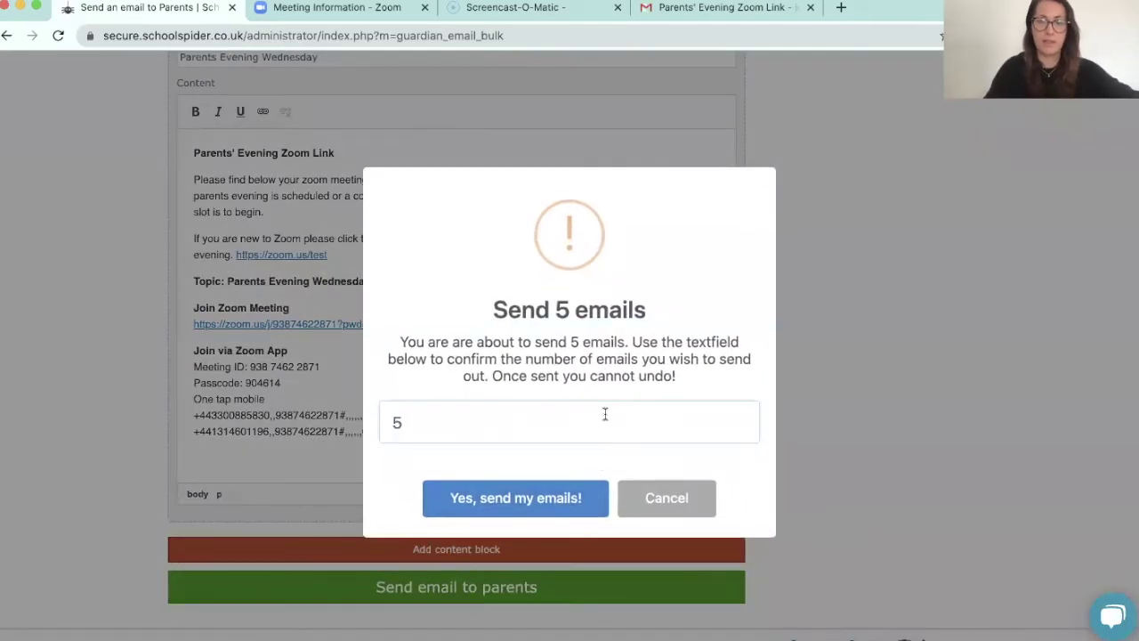
click(552, 494)
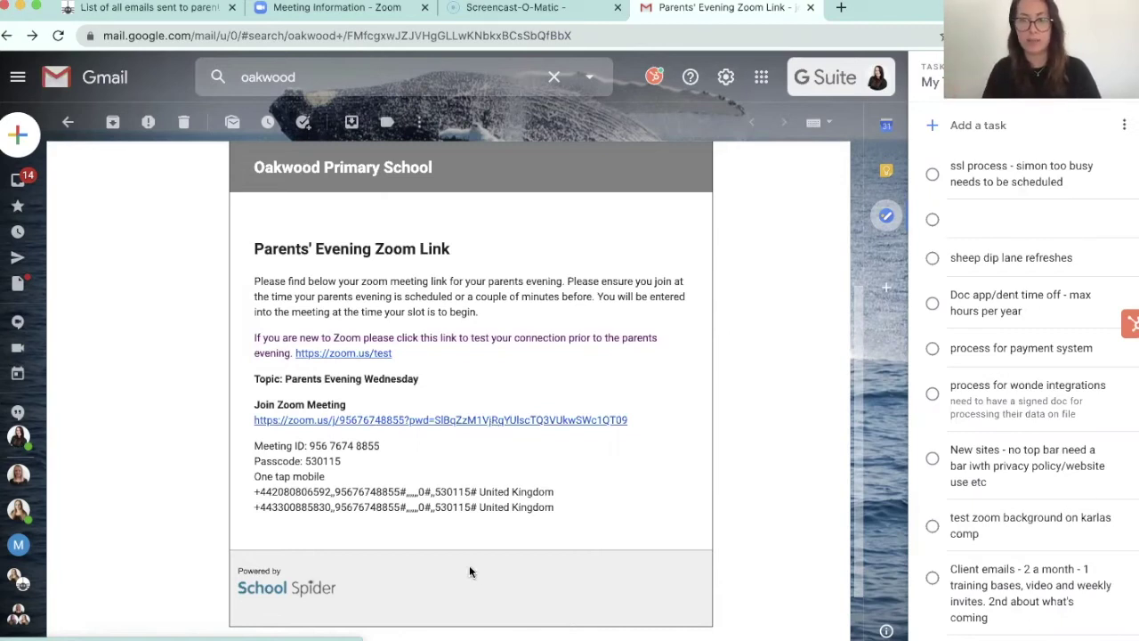
Switch back to the Zoom My Meetings tab with Ctrl+2.
key(ctrl+2)
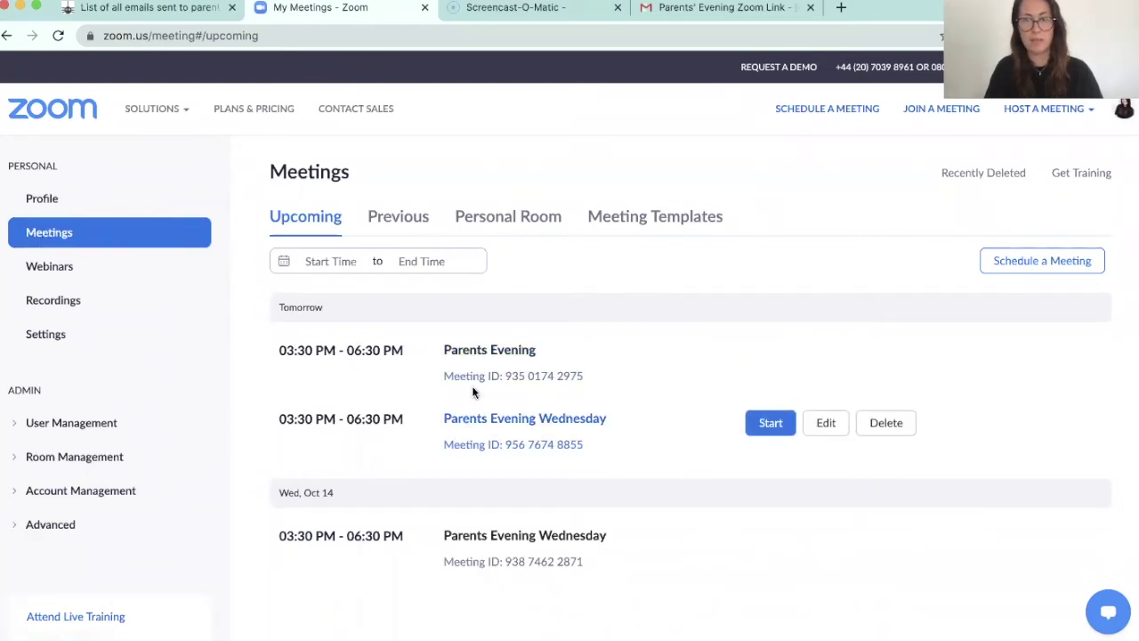
Start hosting the 03:30 PM Parents Evening meeting from the Upcoming list.
mouse_move(474, 375)
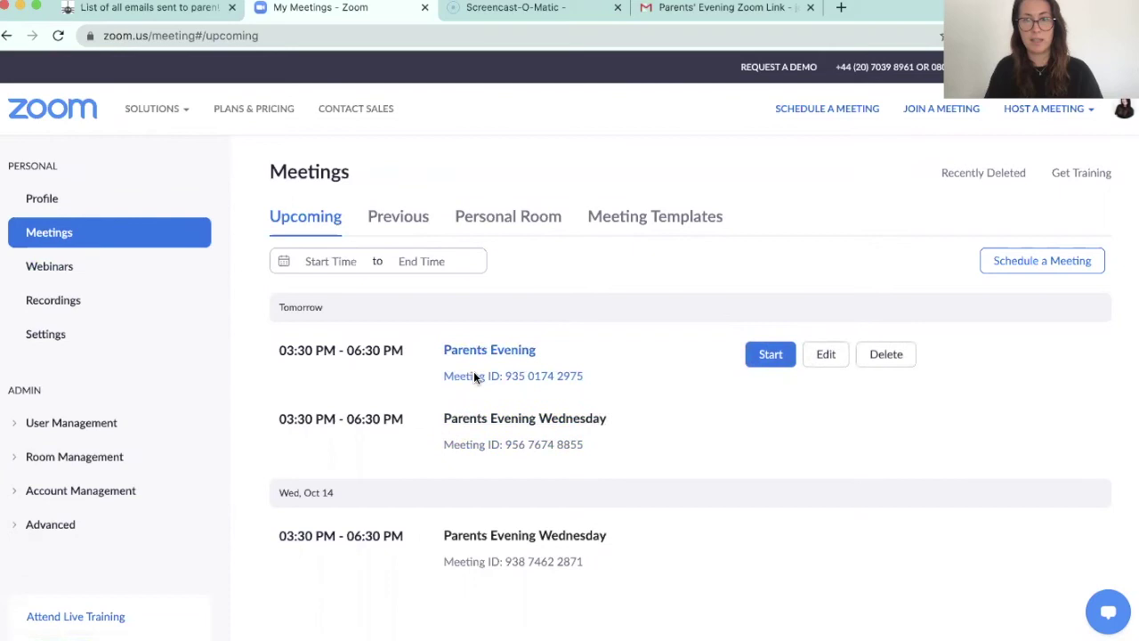
click(770, 354)
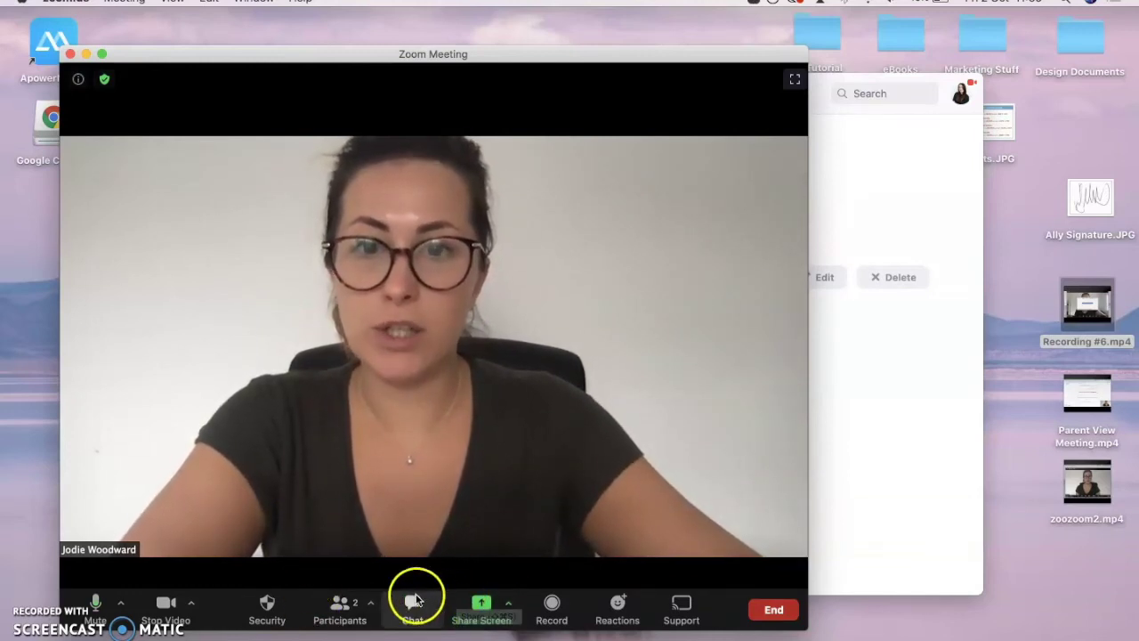
Show the Participants and Chat panels and admit the parent from the waiting room.
click(339, 619)
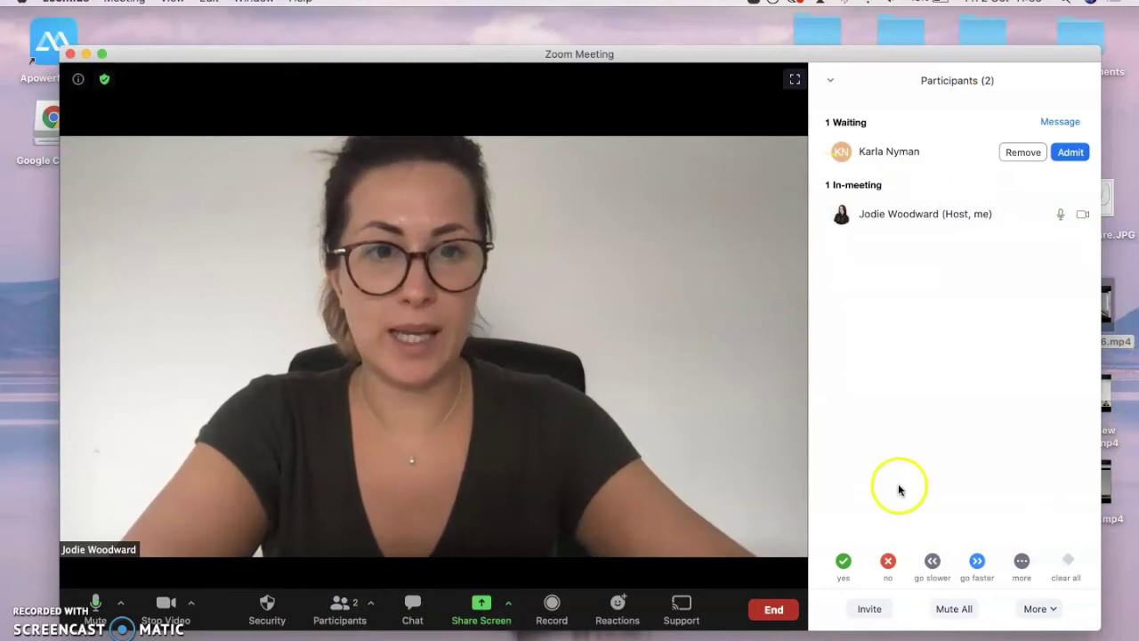
click(413, 608)
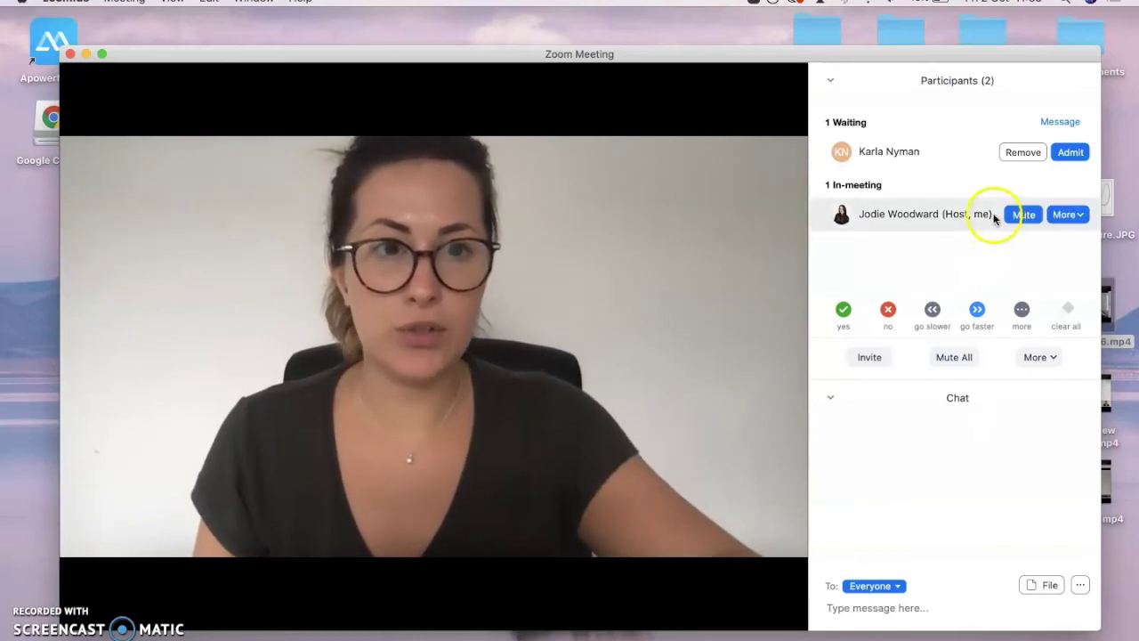
click(922, 167)
click(1068, 155)
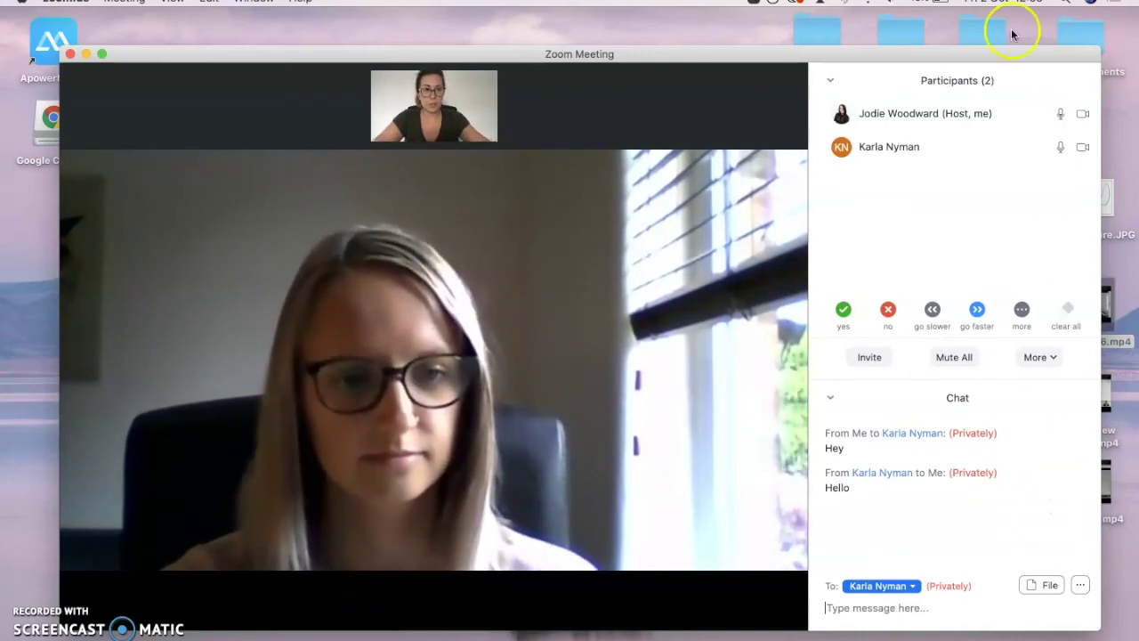
Remove the parent through More > Remove and confirm with OK.
mouse_move(905, 152)
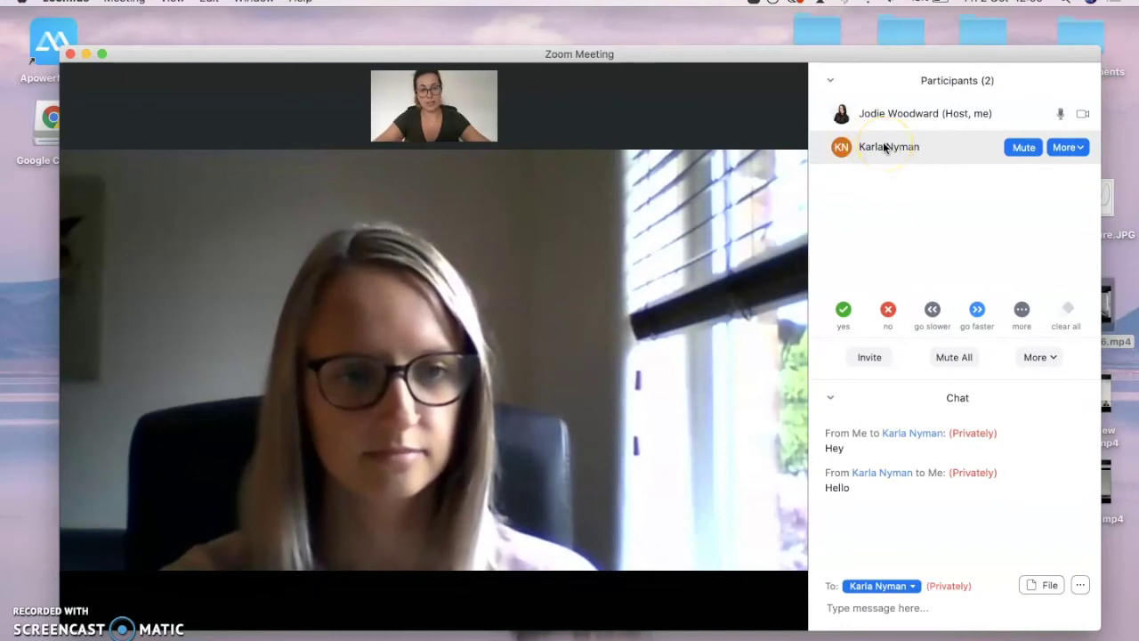
click(1080, 149)
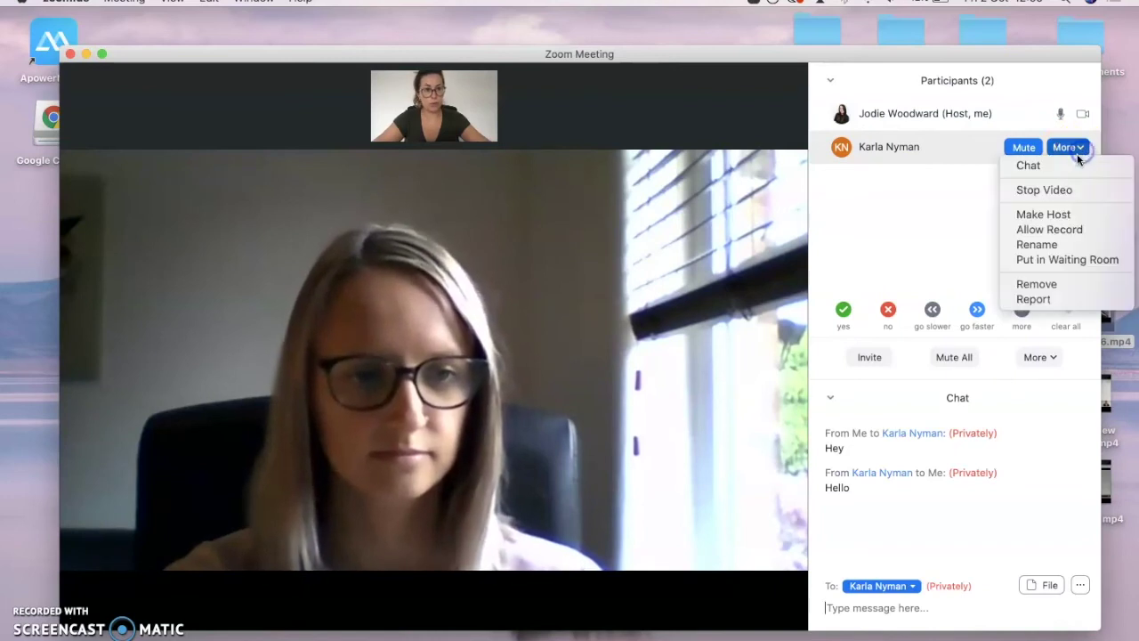
click(1053, 283)
click(637, 384)
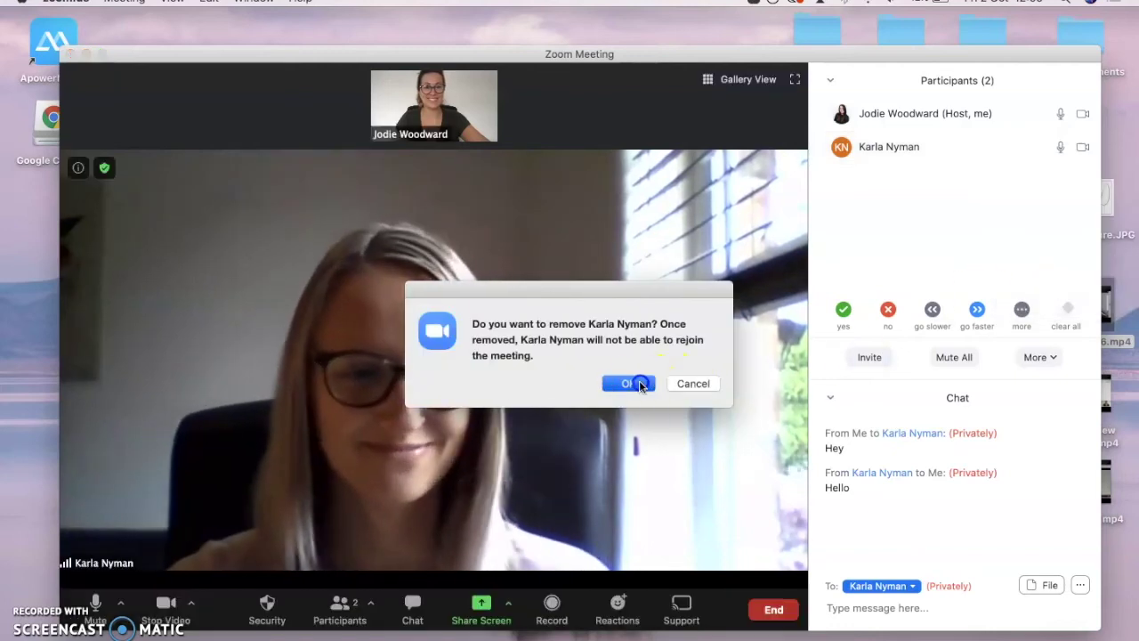